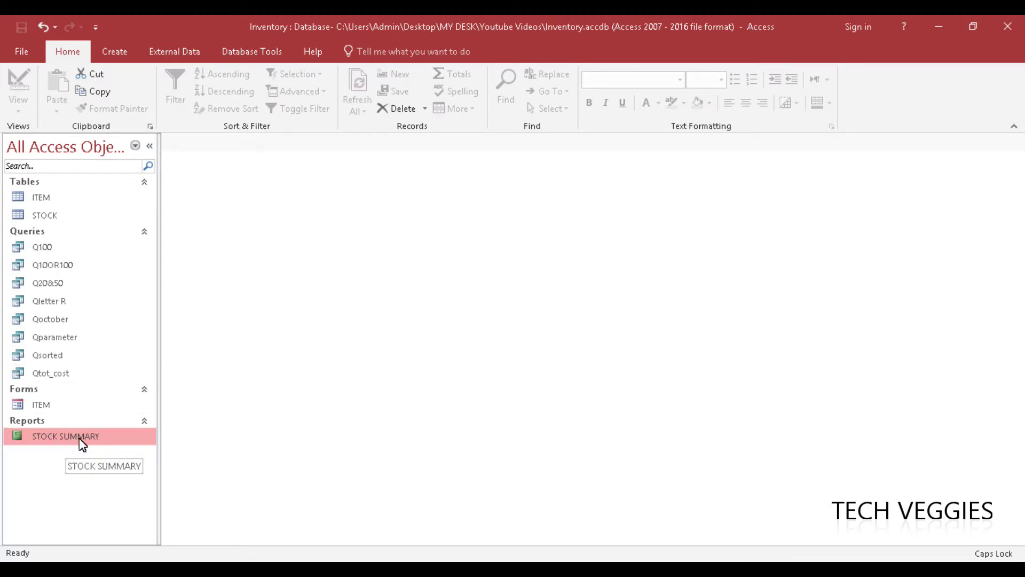
Open the STOCK SUMMARY report to show its six stock items with prices and quantities
double_click(36, 437)
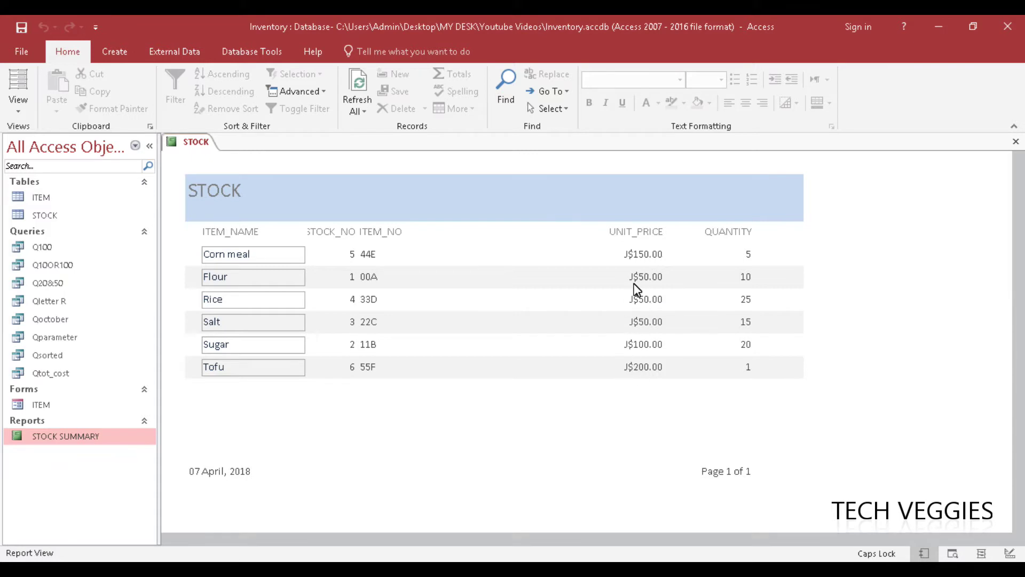
right_click(193, 147)
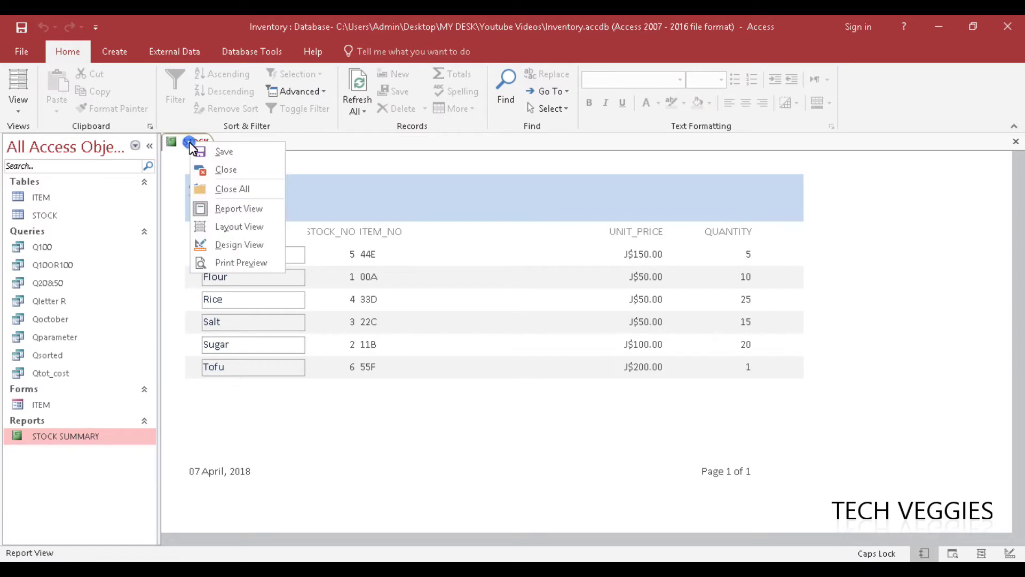
Switch STOCK SUMMARY to Design View and select the ITEM_NO, ITEM_NAME and heading controls
click(233, 244)
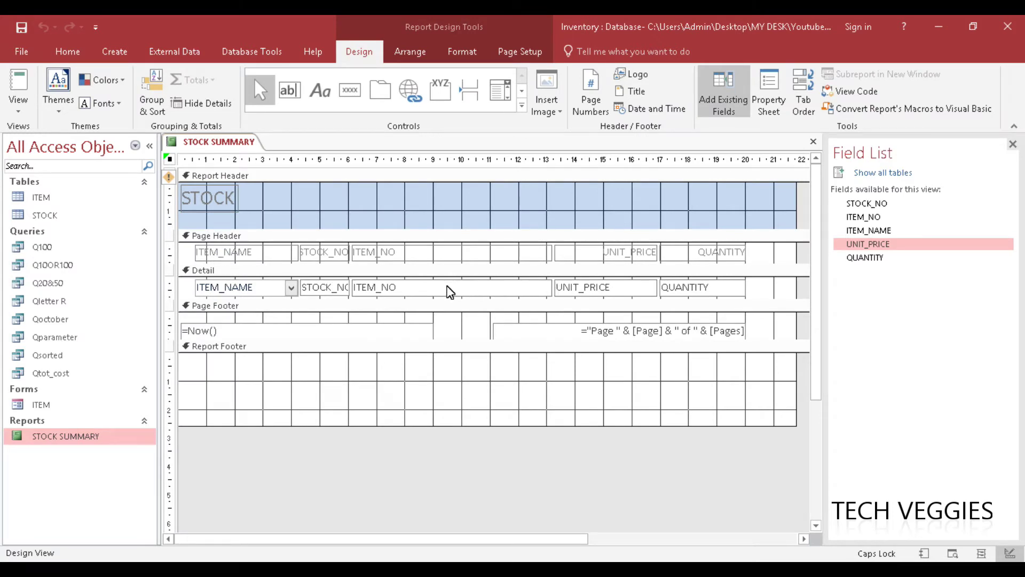
click(411, 292)
click(366, 255)
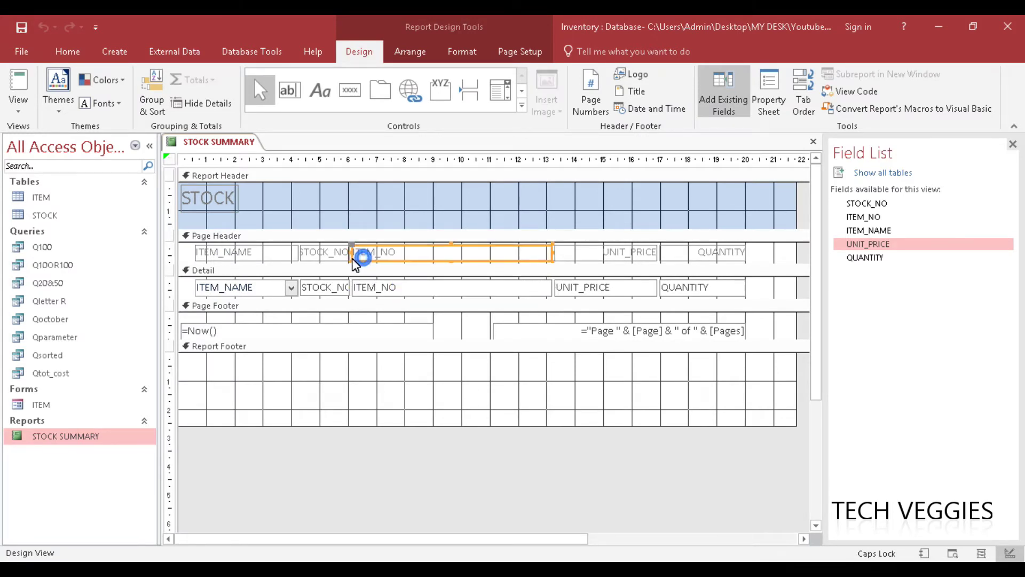
click(333, 259)
click(290, 258)
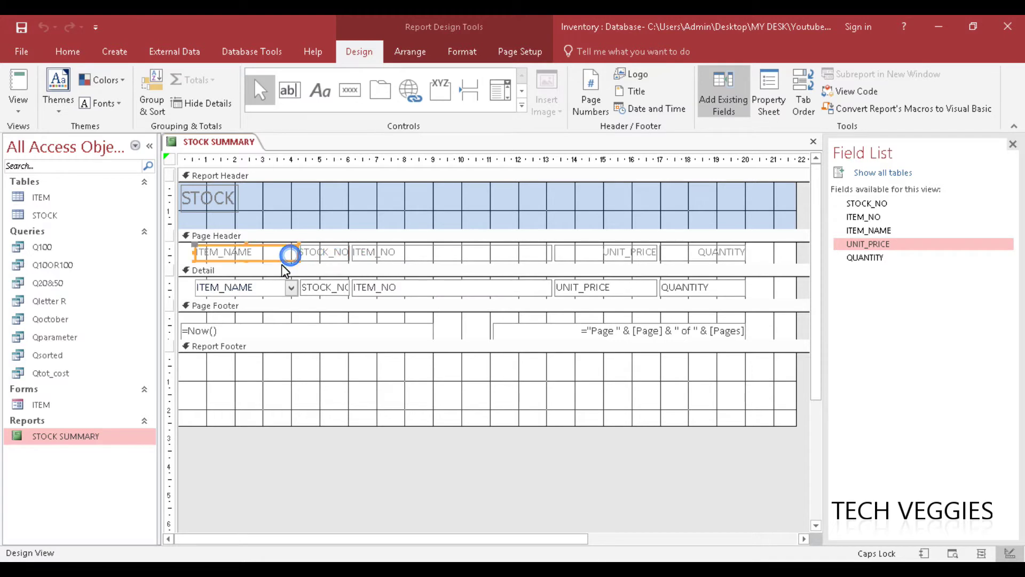
click(265, 290)
click(259, 251)
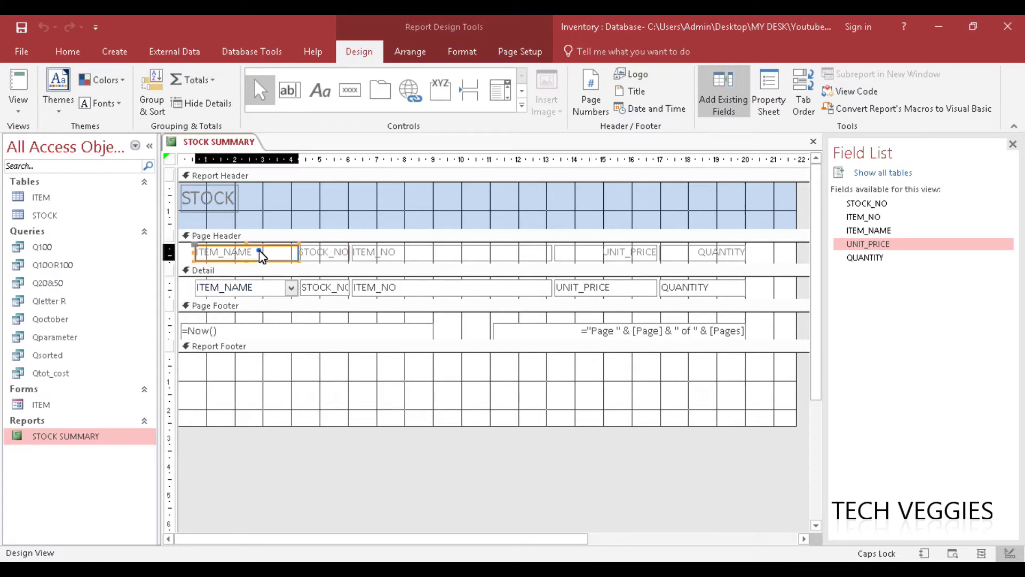
click(326, 256)
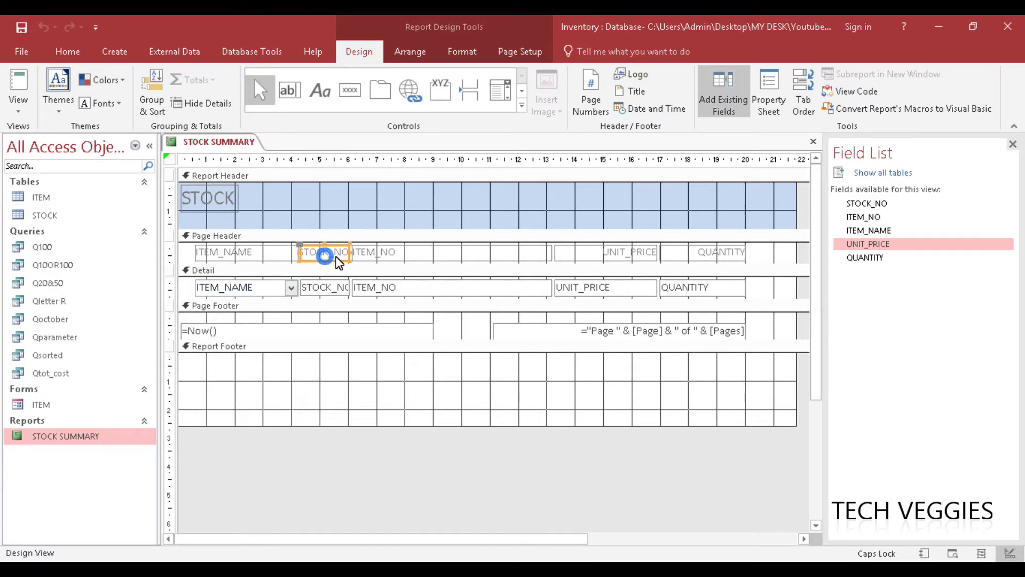
click(373, 254)
Select the UNIT_PRICE text box in the Detail section
click(630, 287)
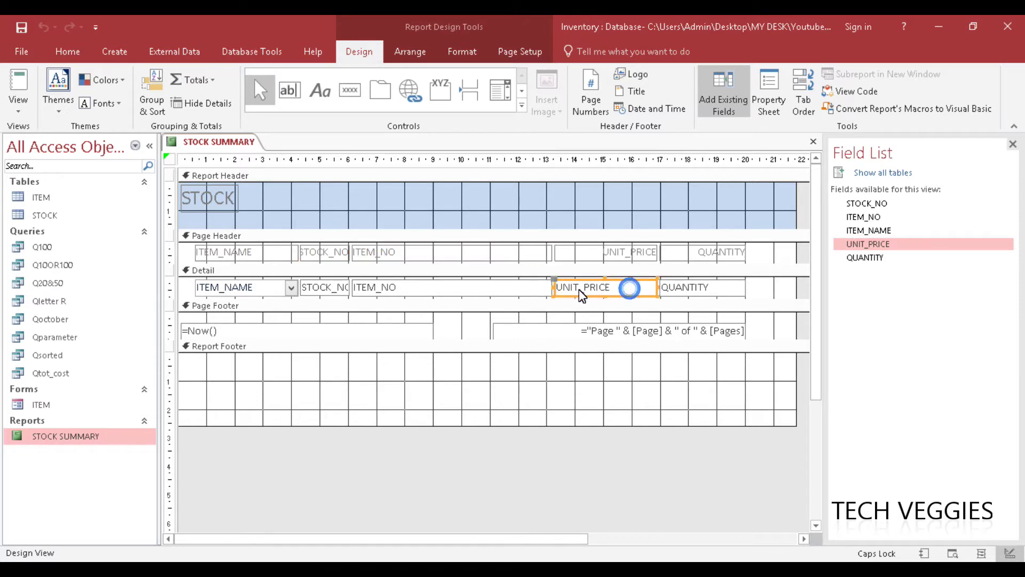
click(606, 288)
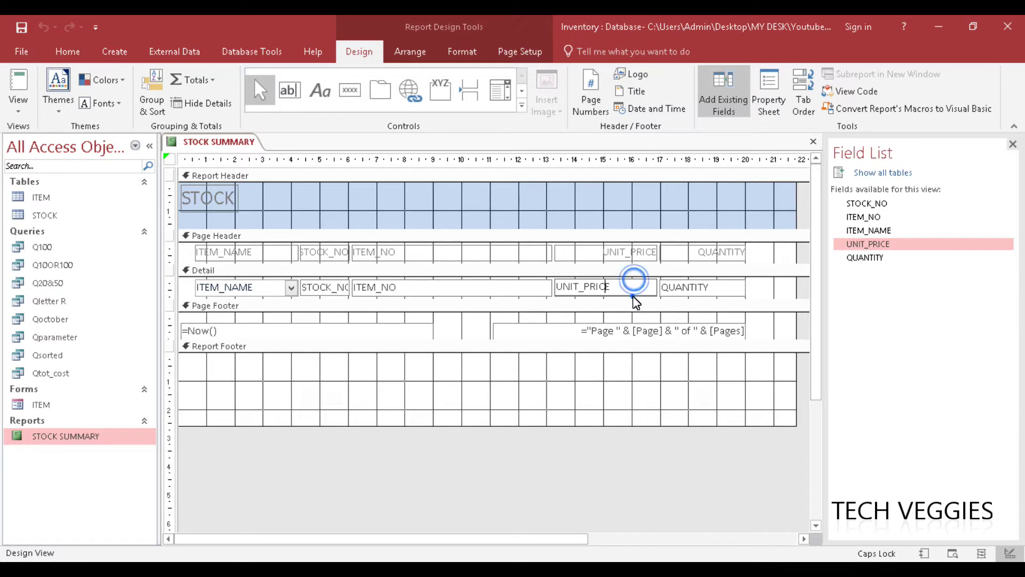
click(597, 287)
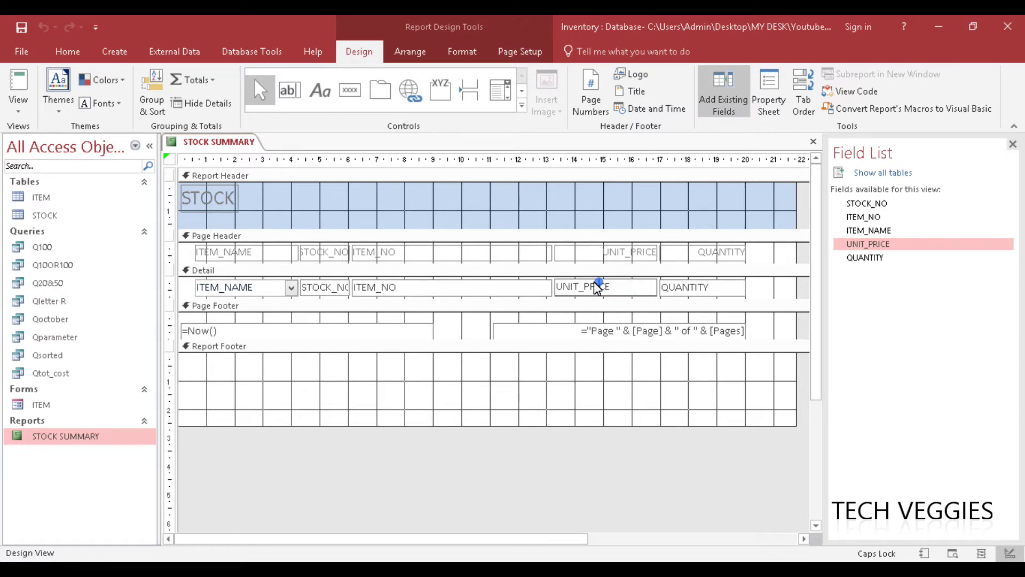
click(559, 284)
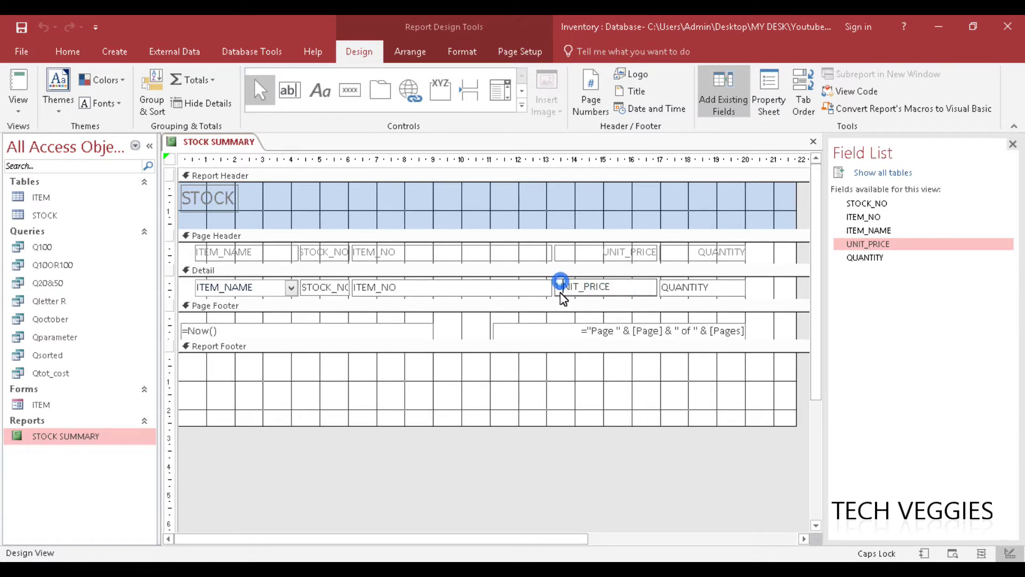
click(604, 296)
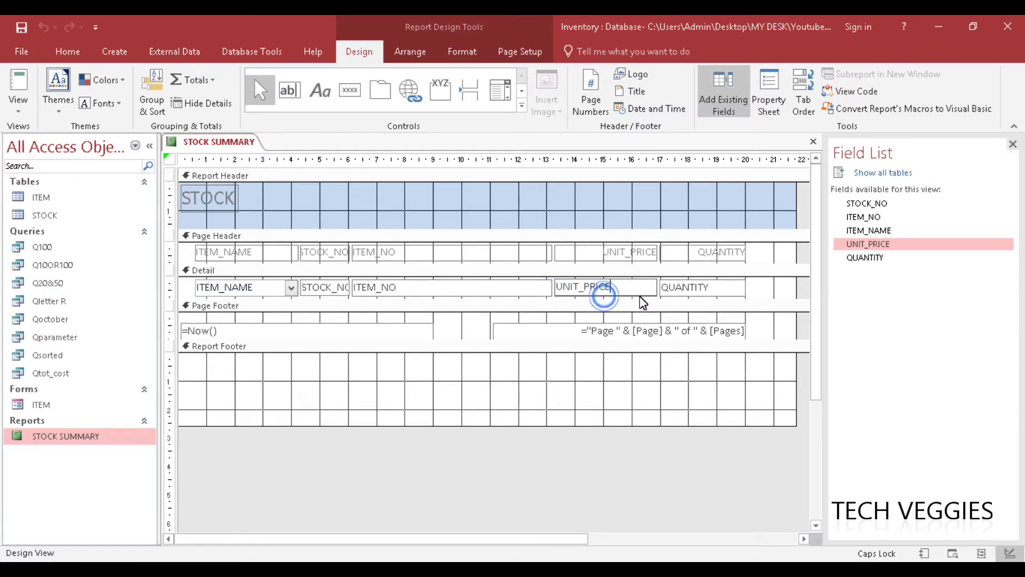
Add a Sum total of UNIT_PRICE to the Report Footer using Totals
click(213, 80)
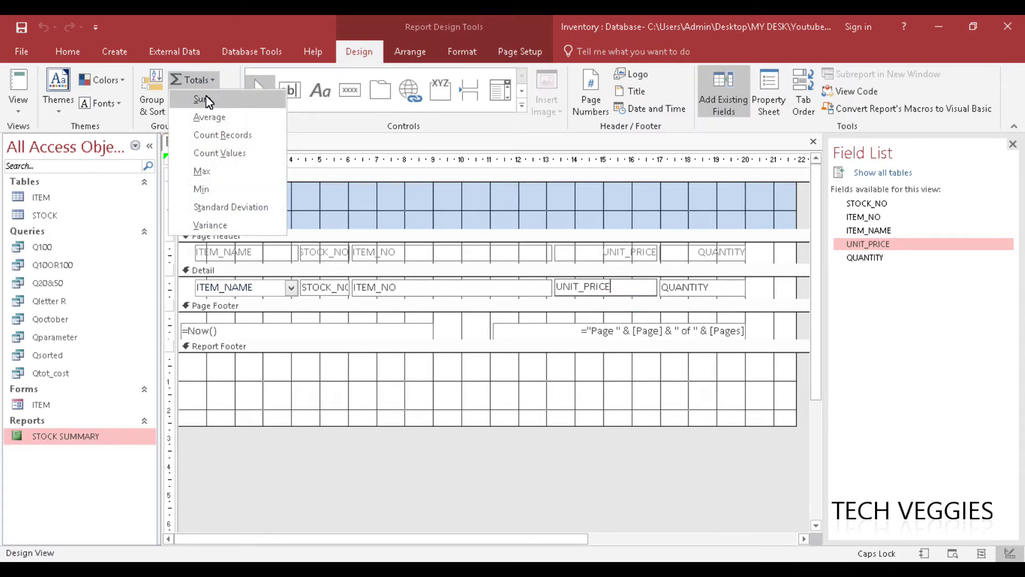
click(214, 80)
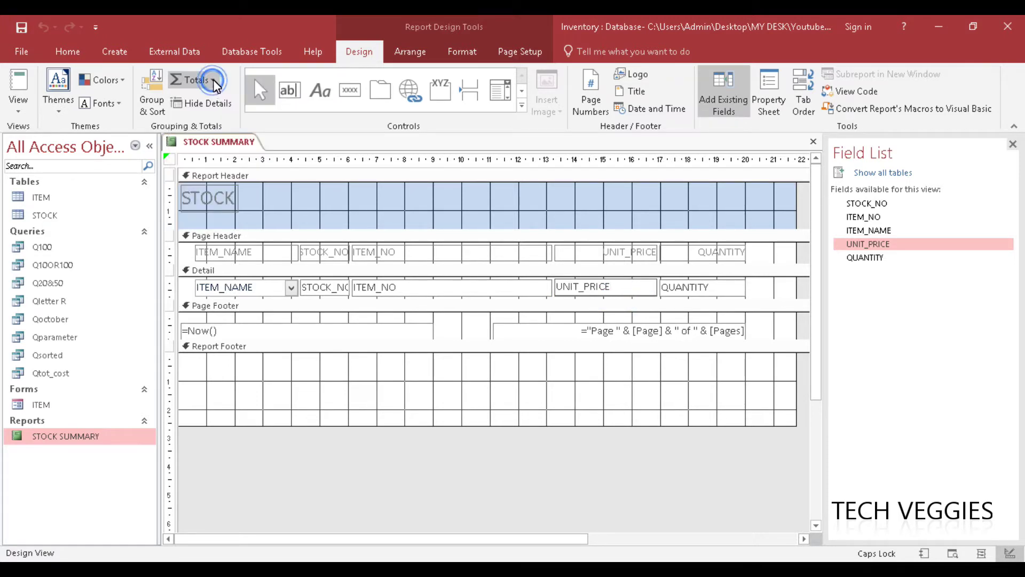
click(213, 81)
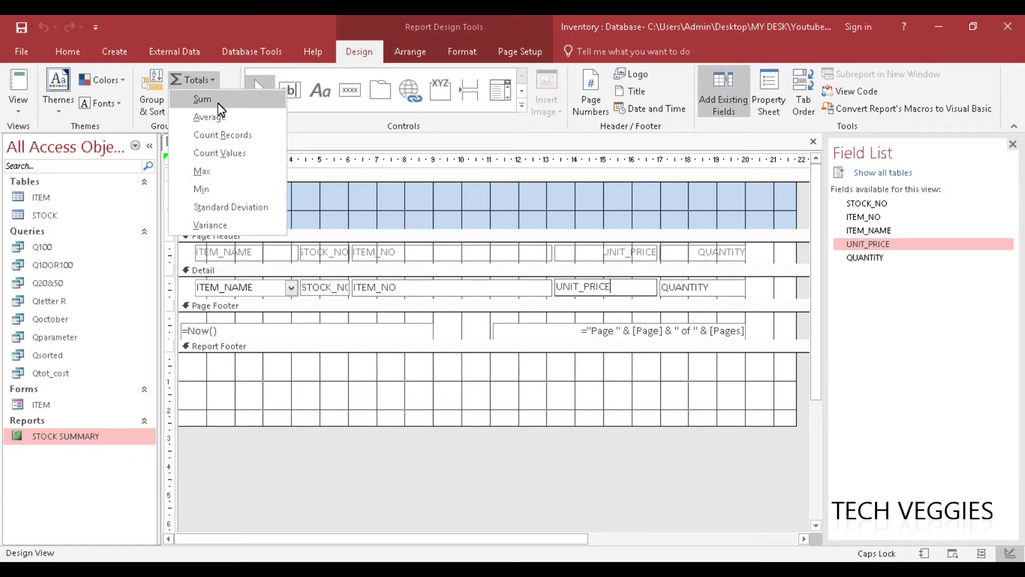
click(203, 99)
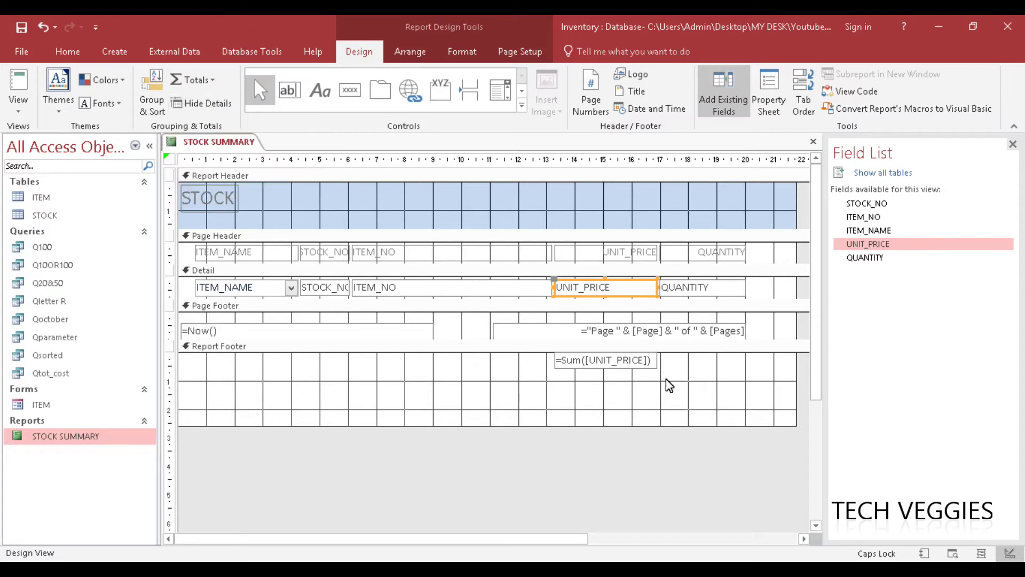
Move the =Sum([UNIT_PRICE]) text box lower in the Report Footer and check its expression
click(604, 367)
drag(599, 368, 588, 385)
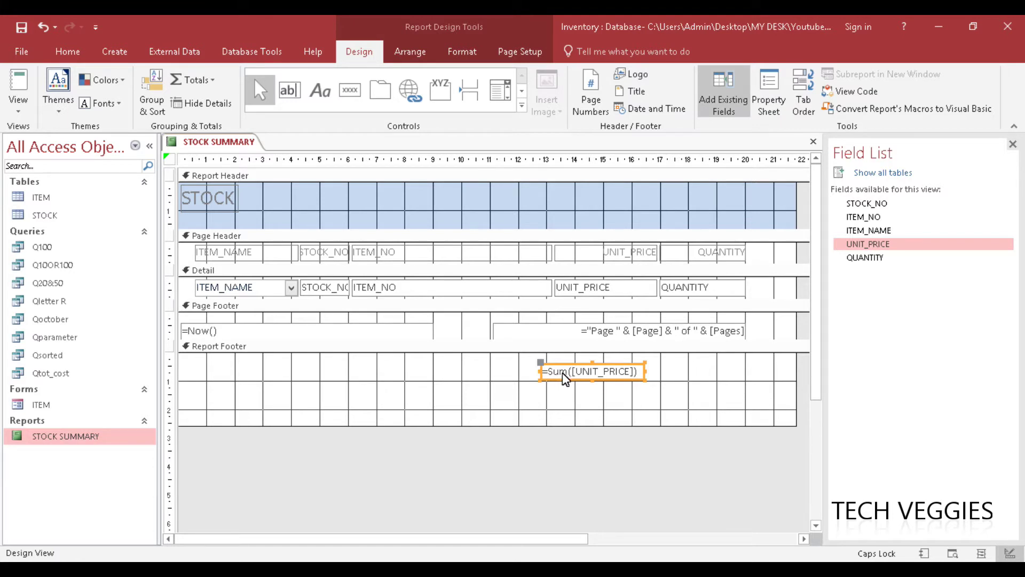
click(565, 373)
drag(566, 372, 543, 375)
click(568, 373)
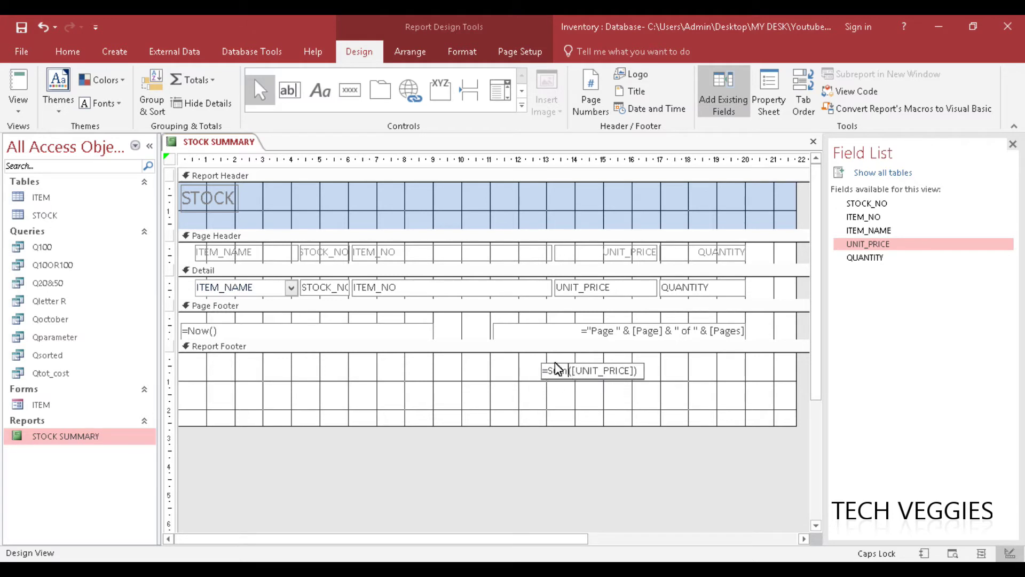
Save the design and switch to Report View to check the 600 UNIT_PRICE total
right_click(238, 147)
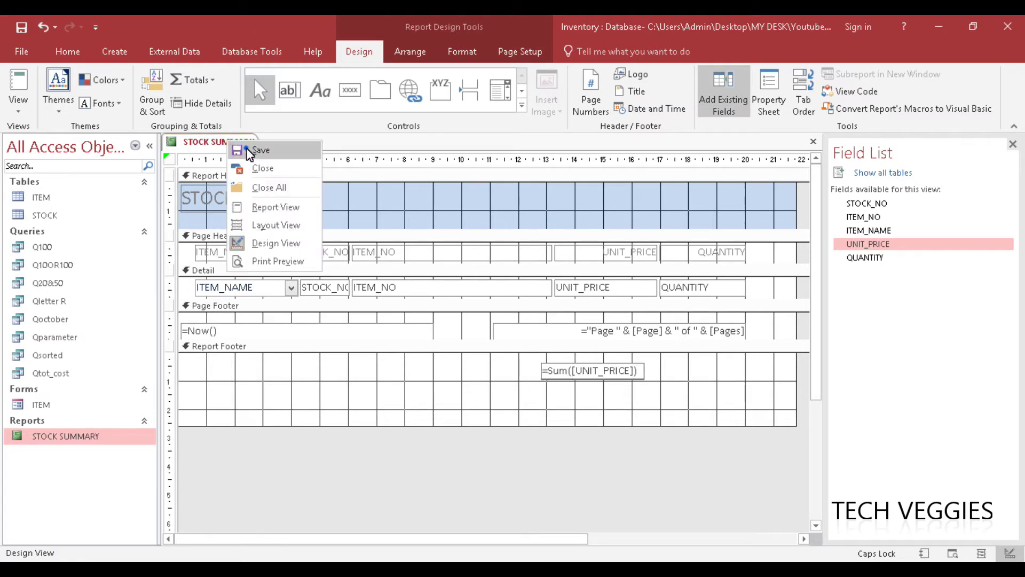
click(243, 148)
right_click(242, 147)
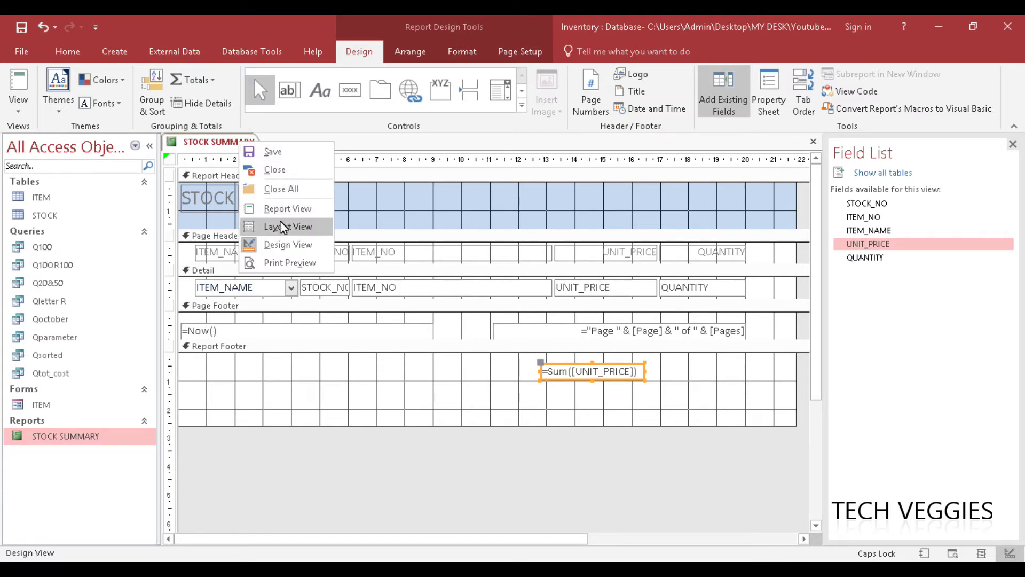
click(288, 210)
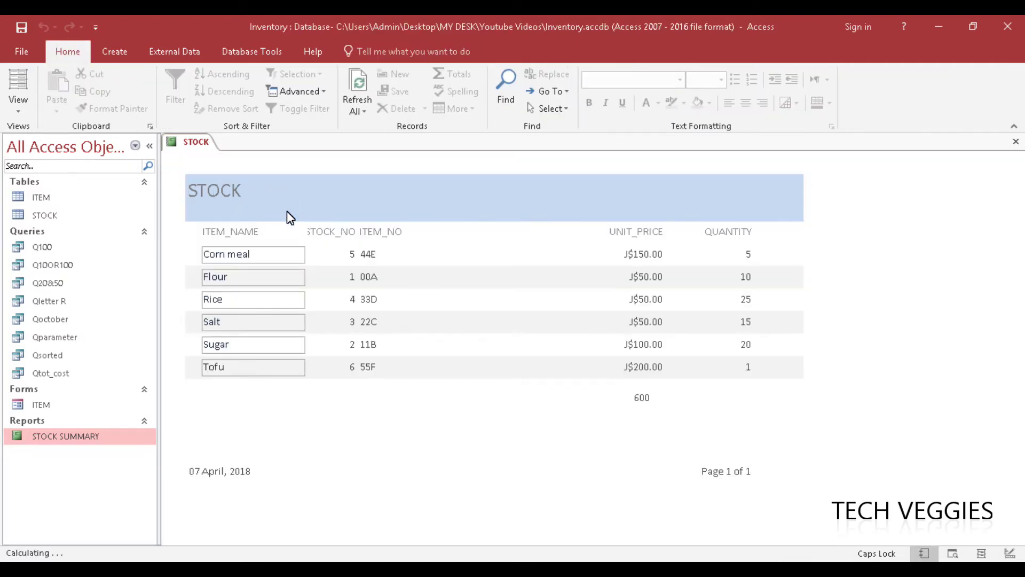
click(636, 399)
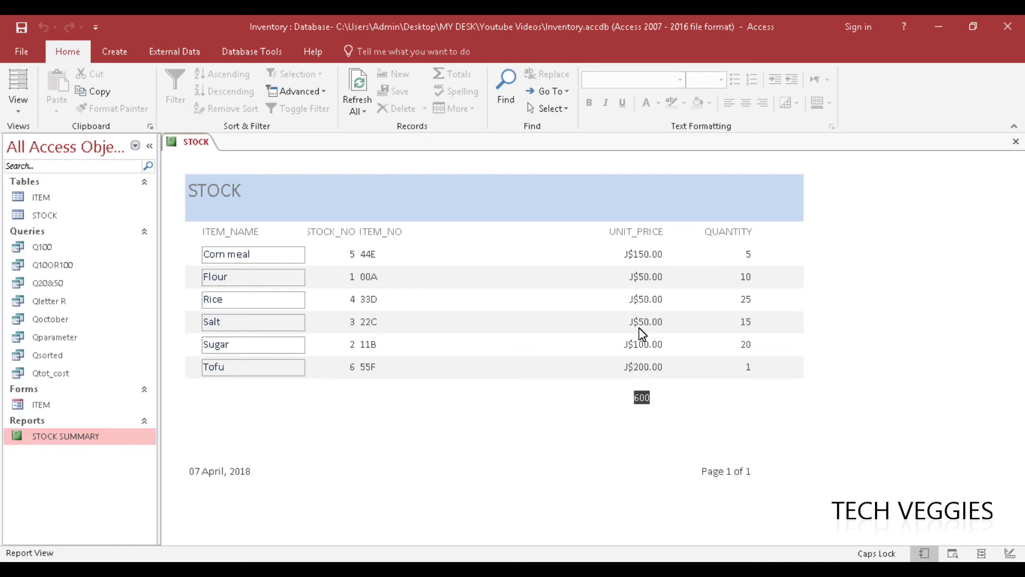
click(640, 258)
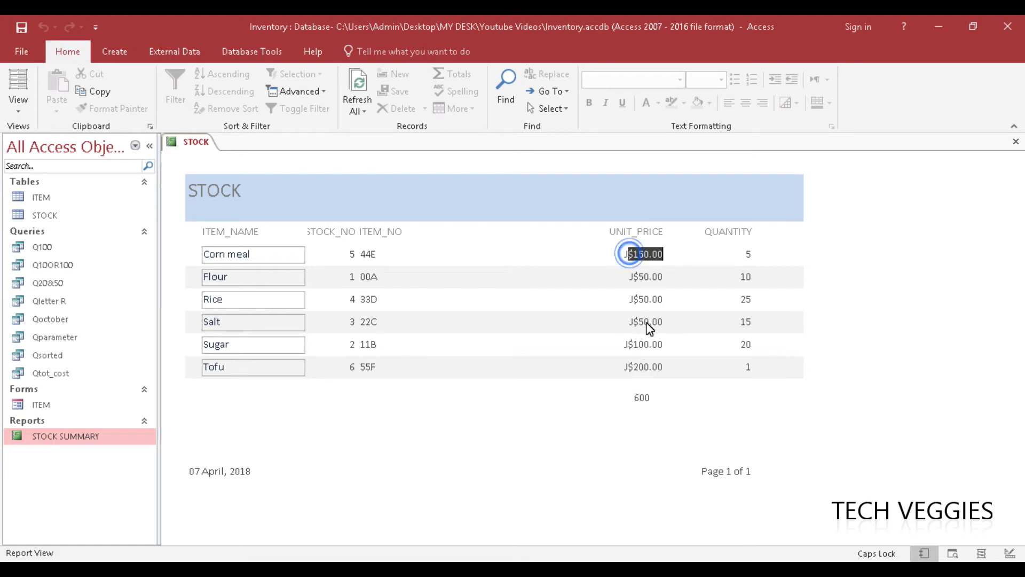
right_click(188, 143)
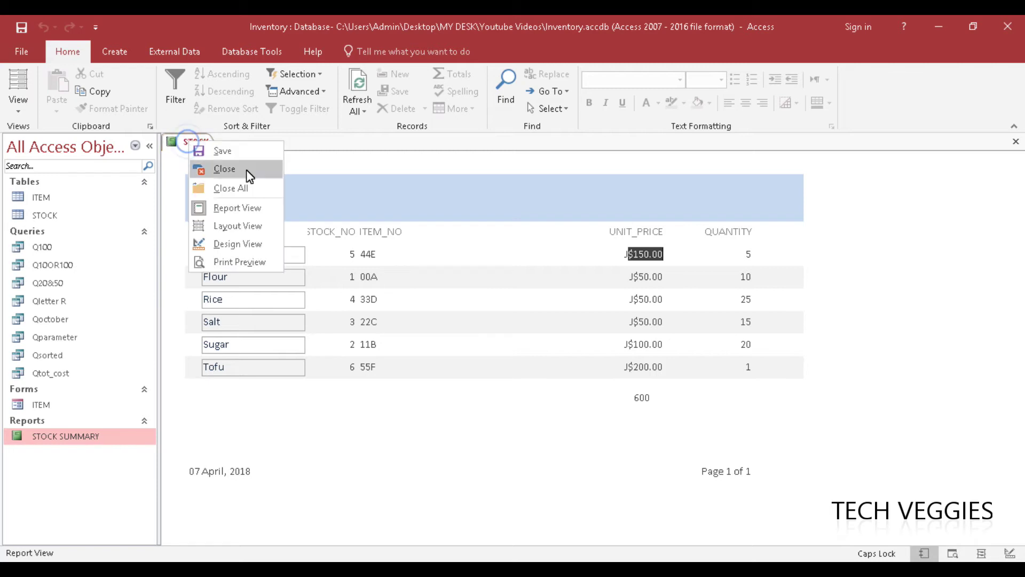
In Design View, draw a 'Total Unit Price' label in the Report Footer left of the sum
click(252, 247)
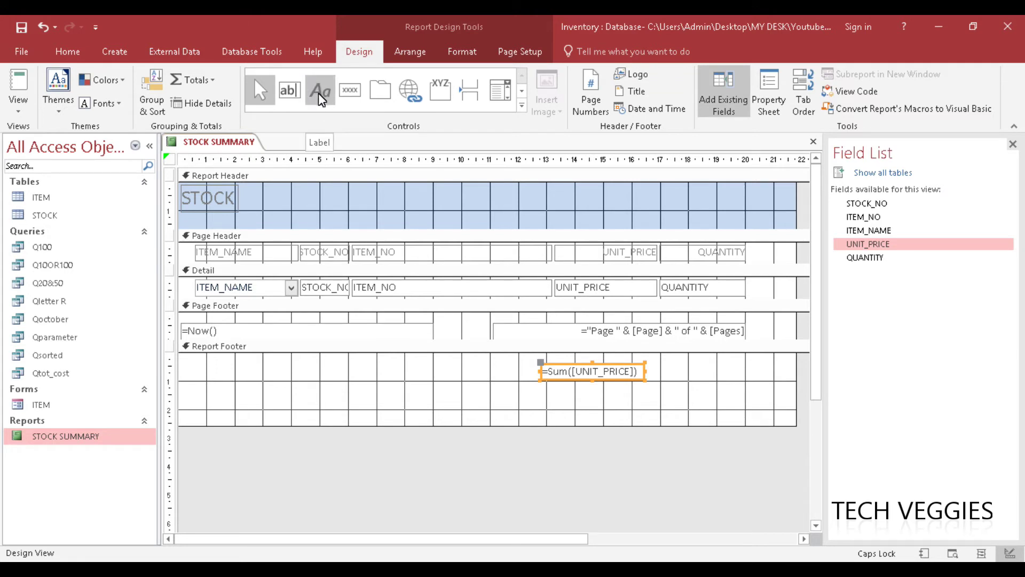
click(321, 94)
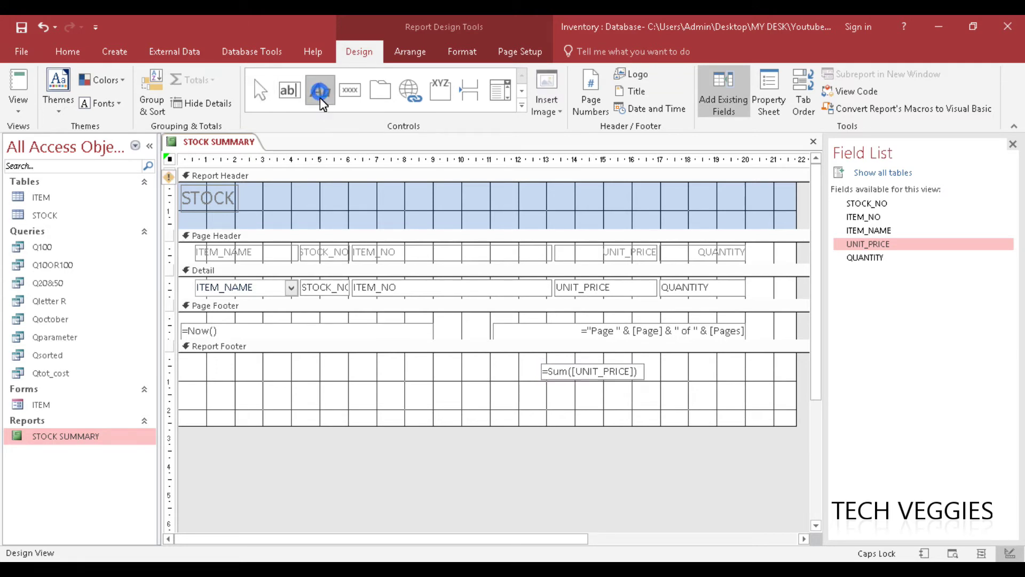
drag(413, 355, 527, 381)
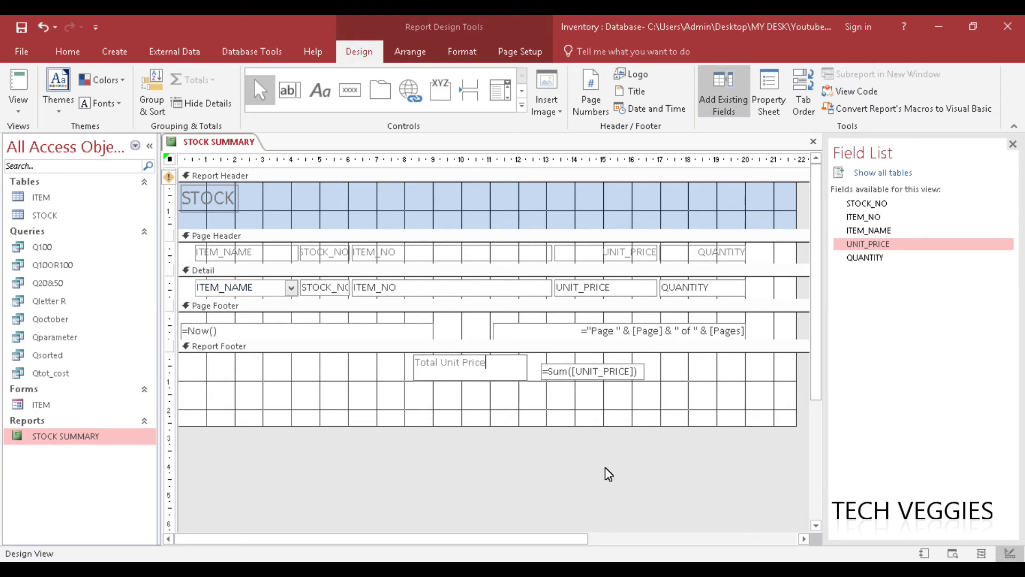
click(503, 391)
click(488, 376)
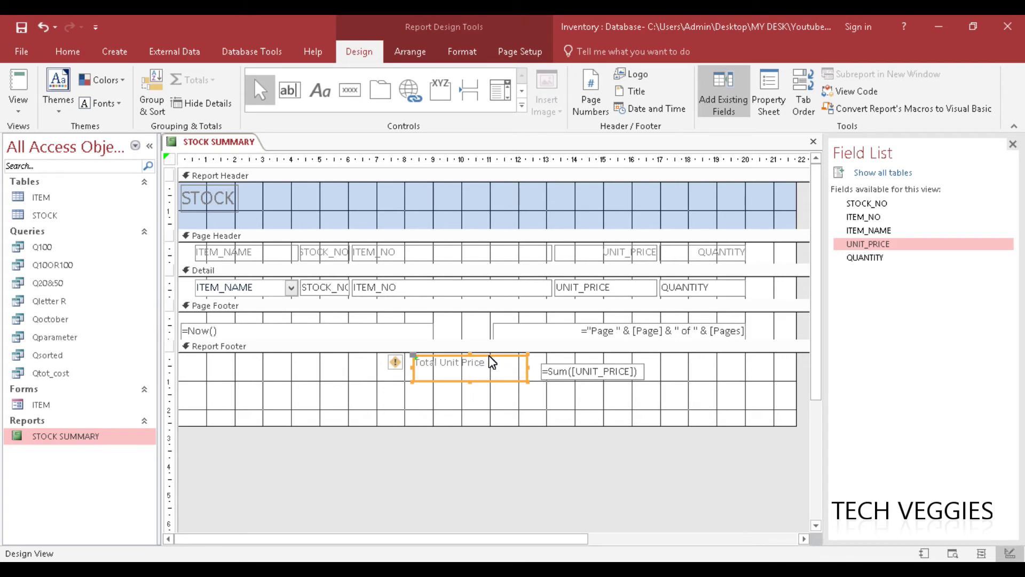
drag(488, 362, 496, 367)
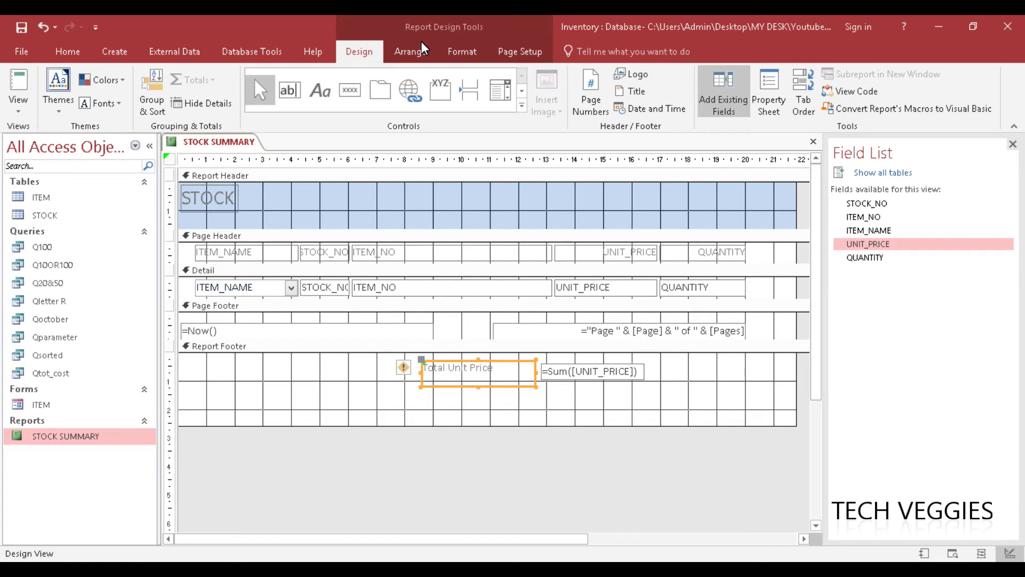
Format the Total Unit Price label as bold, italic, Automatic (black) Arial
click(411, 51)
click(453, 53)
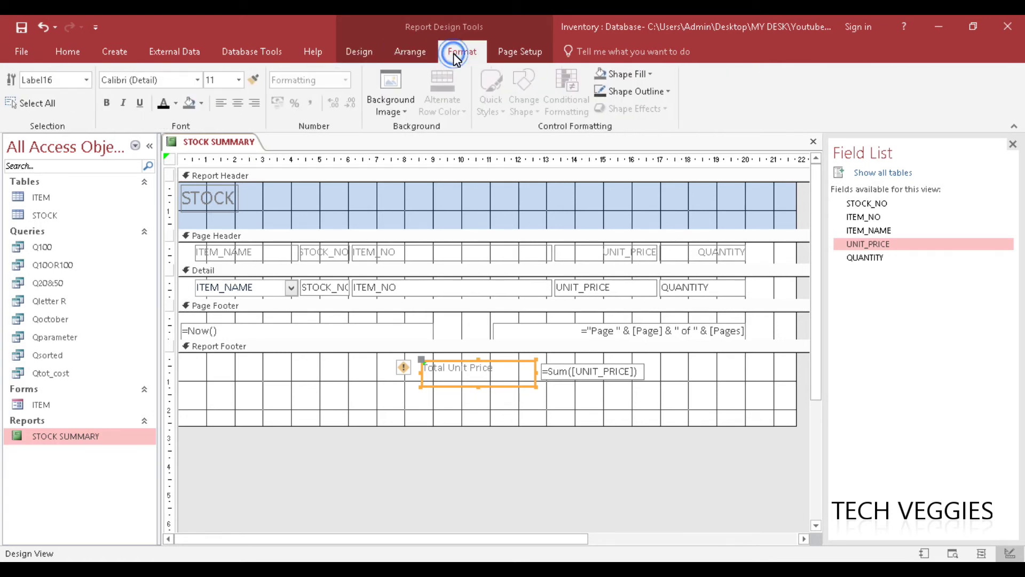
click(112, 109)
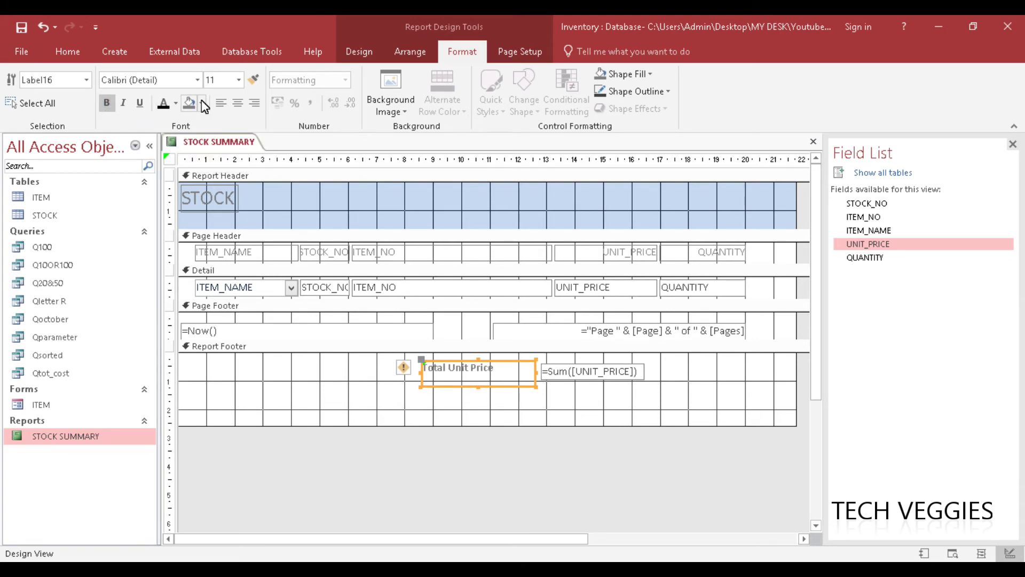
click(176, 104)
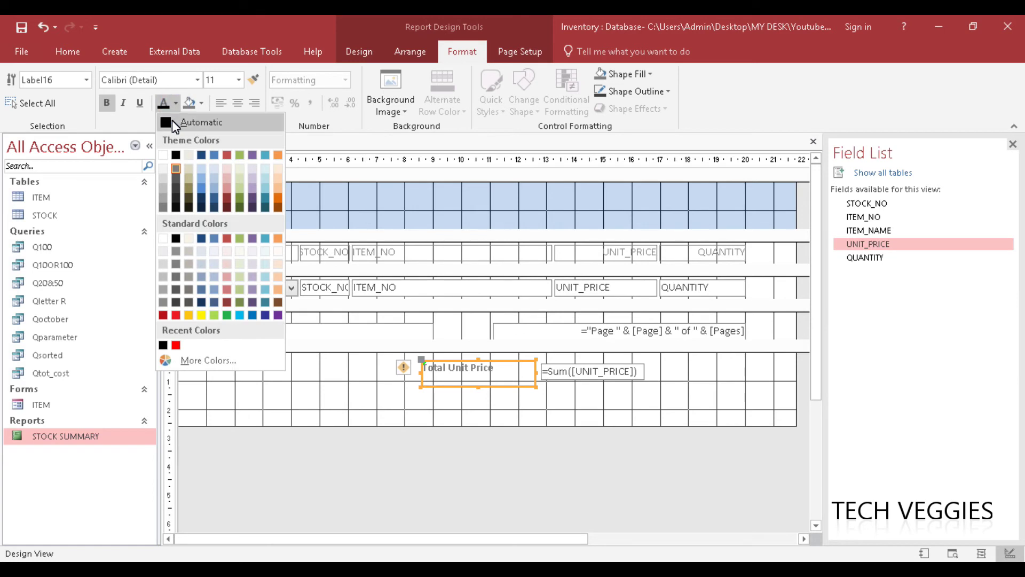
click(172, 121)
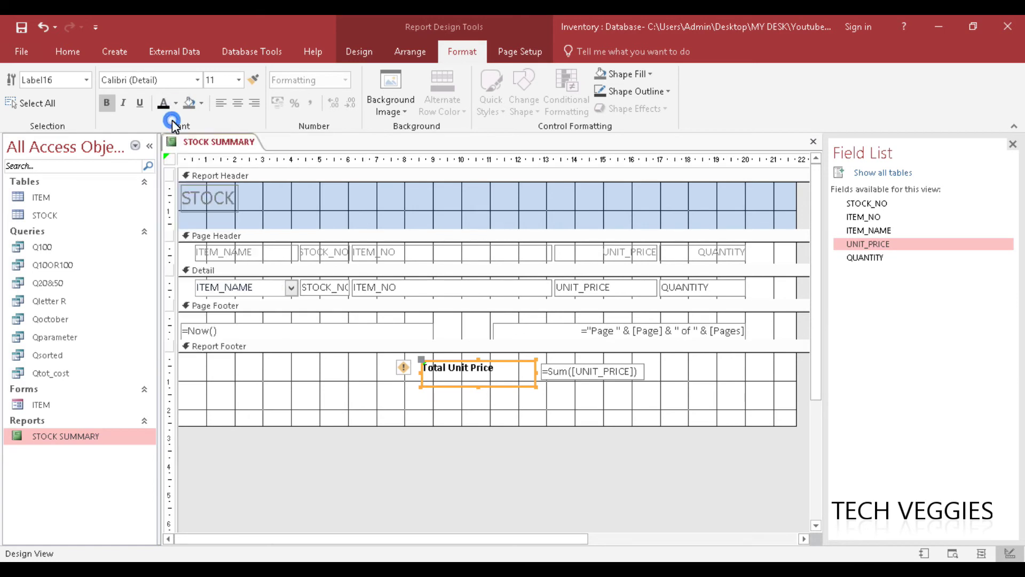
click(197, 80)
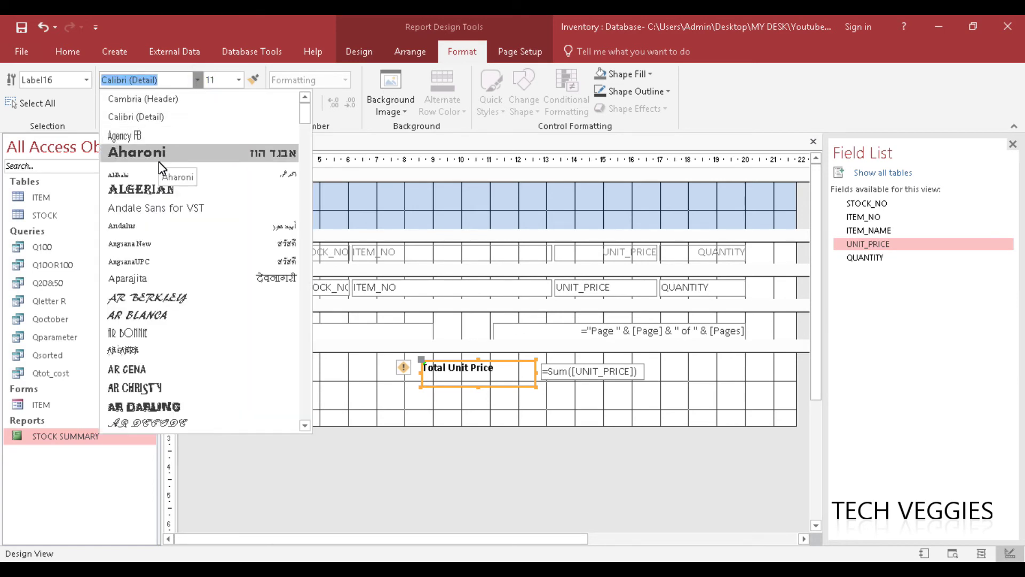
click(157, 336)
click(197, 80)
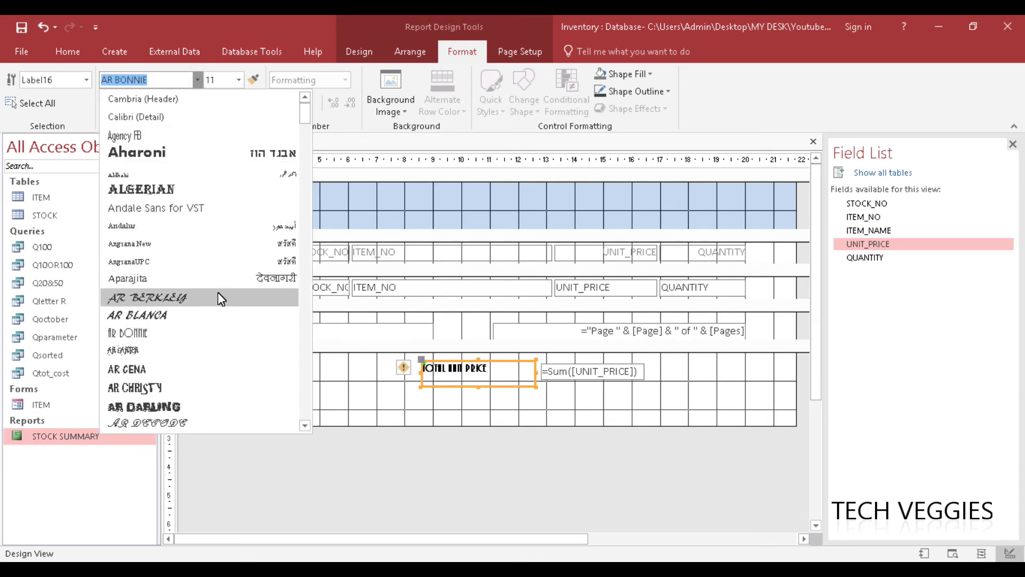
drag(306, 107, 308, 144)
click(133, 293)
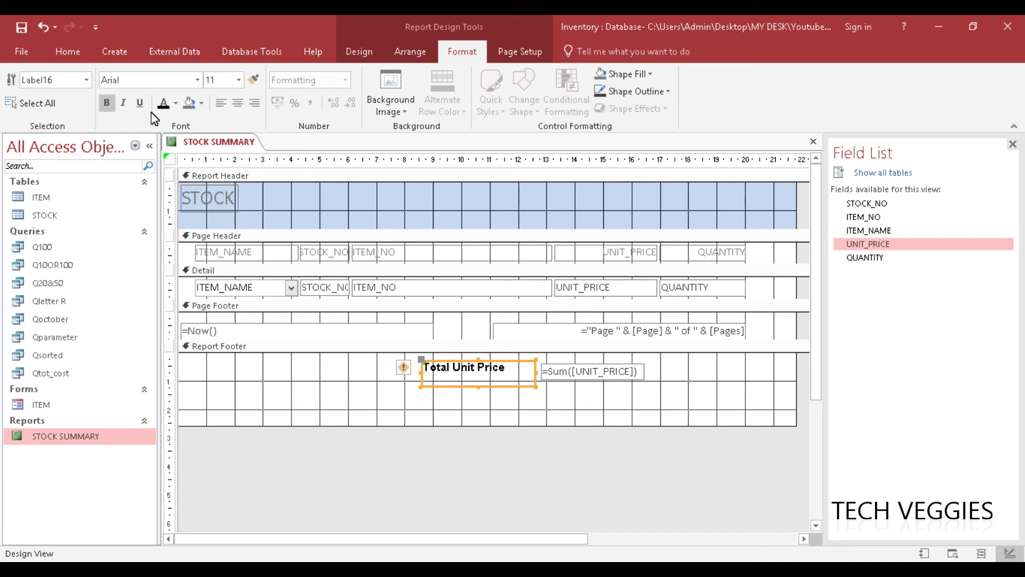
click(123, 103)
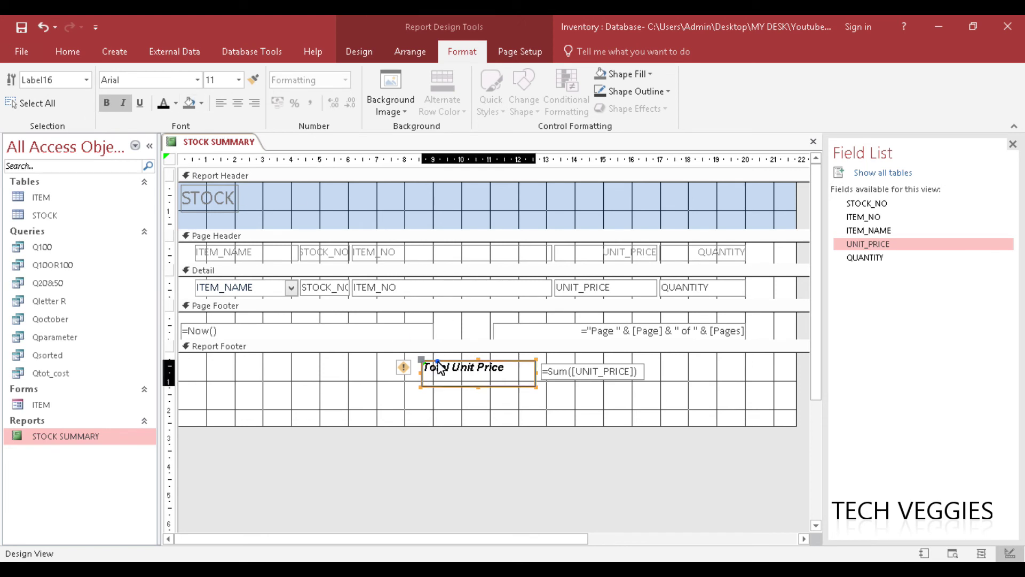
Move the label right and narrow it so it sits against the sum
drag(438, 367, 448, 367)
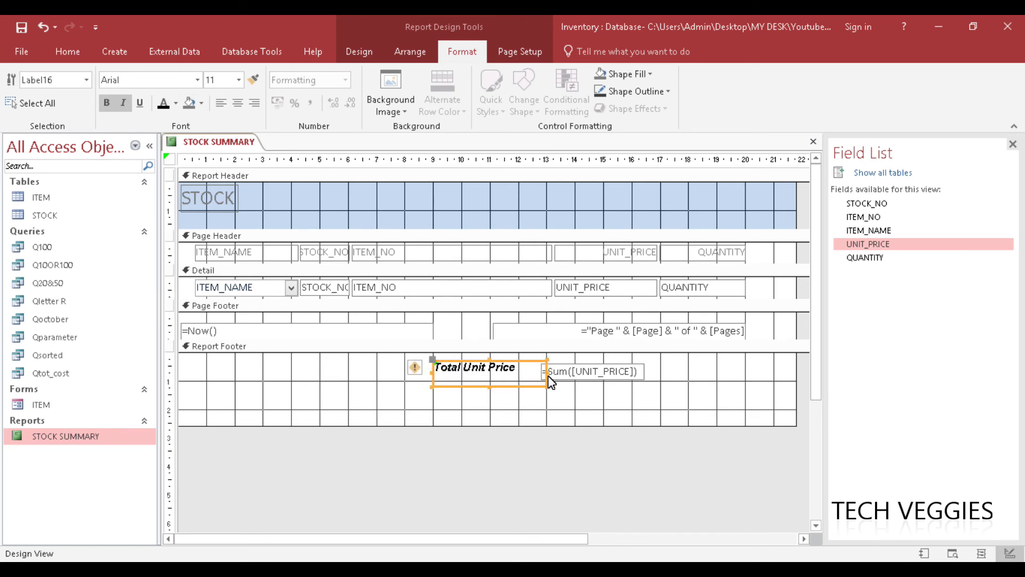
drag(547, 373, 526, 367)
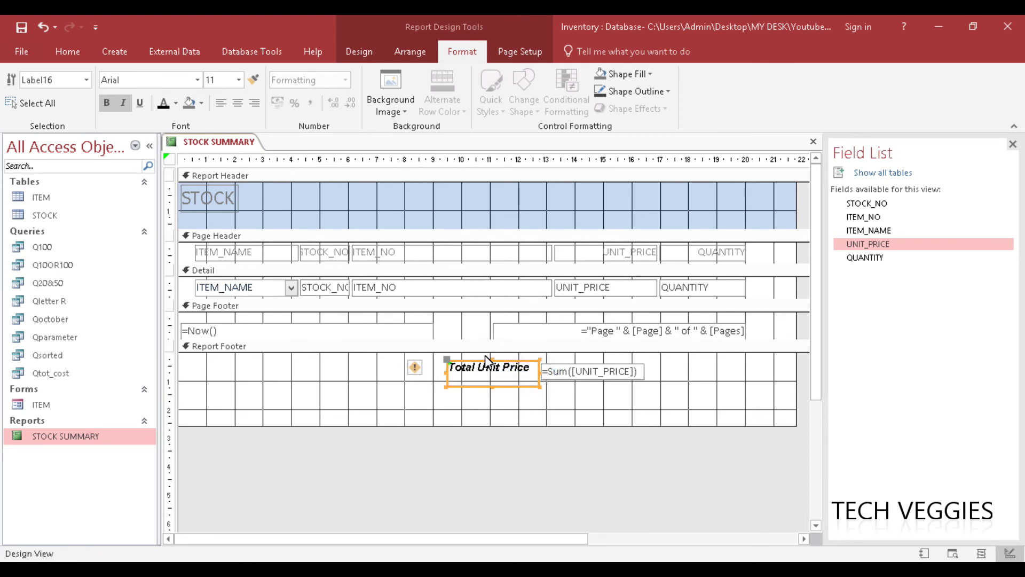
right_click(223, 143)
Switch to Report View and inspect the footer's Total Unit Price label beside the 600 total
click(229, 142)
right_click(233, 141)
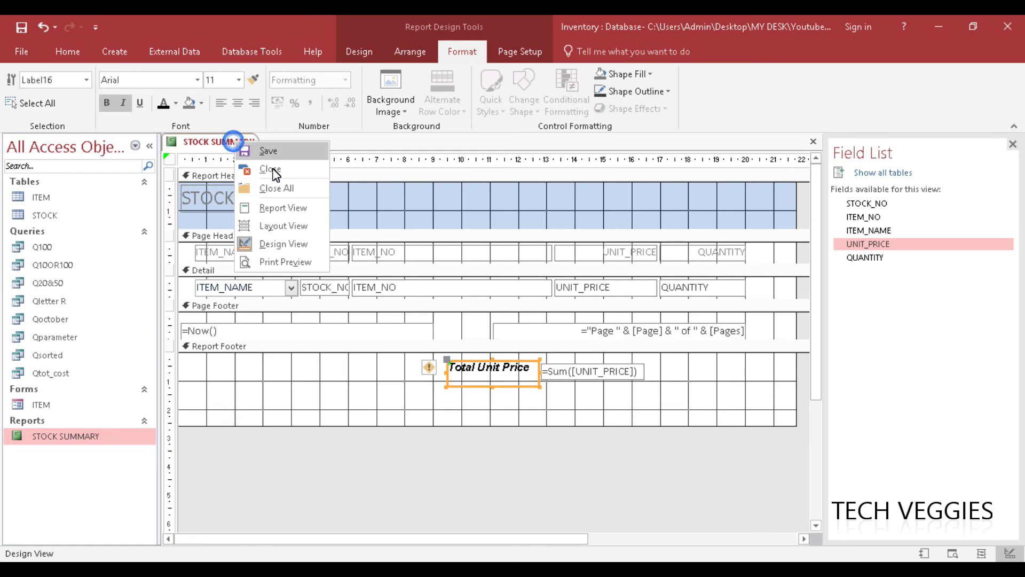
click(280, 208)
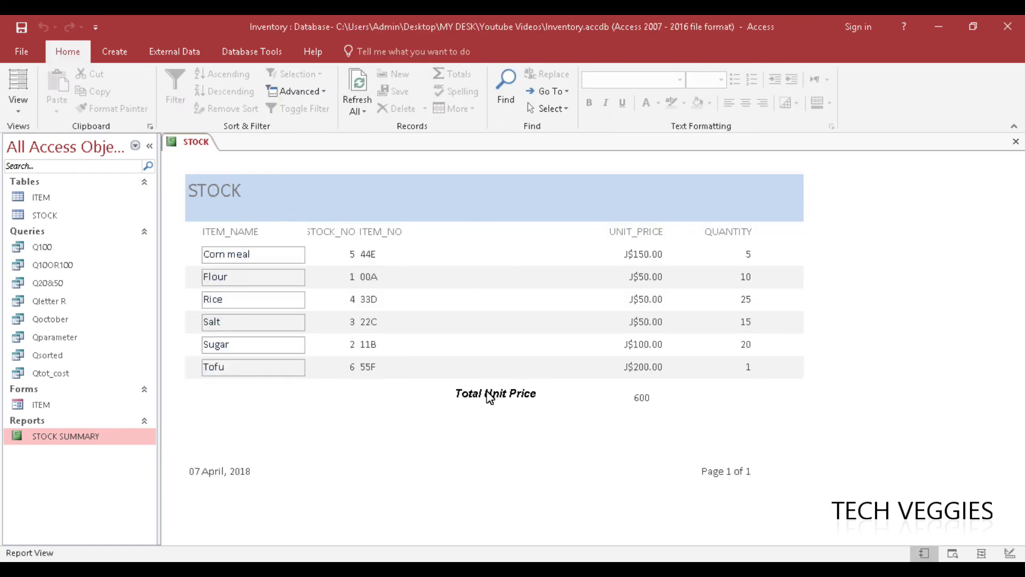
double_click(638, 402)
click(543, 393)
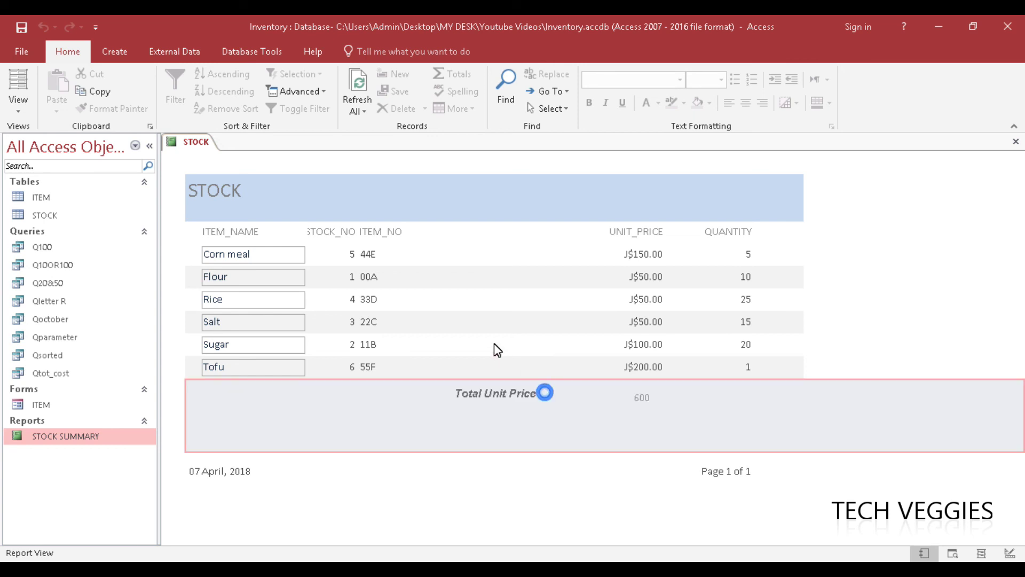
click(527, 354)
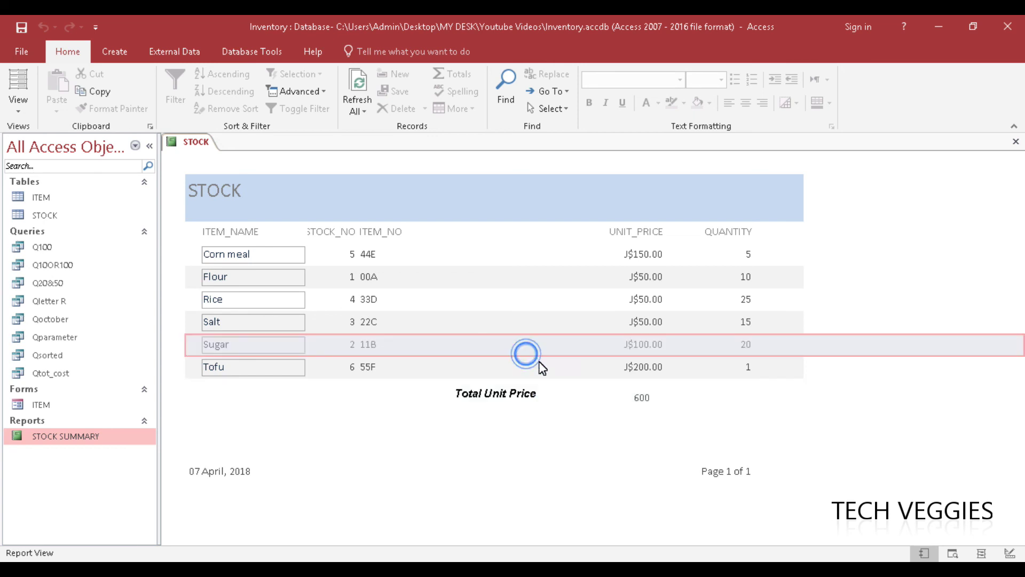
click(490, 388)
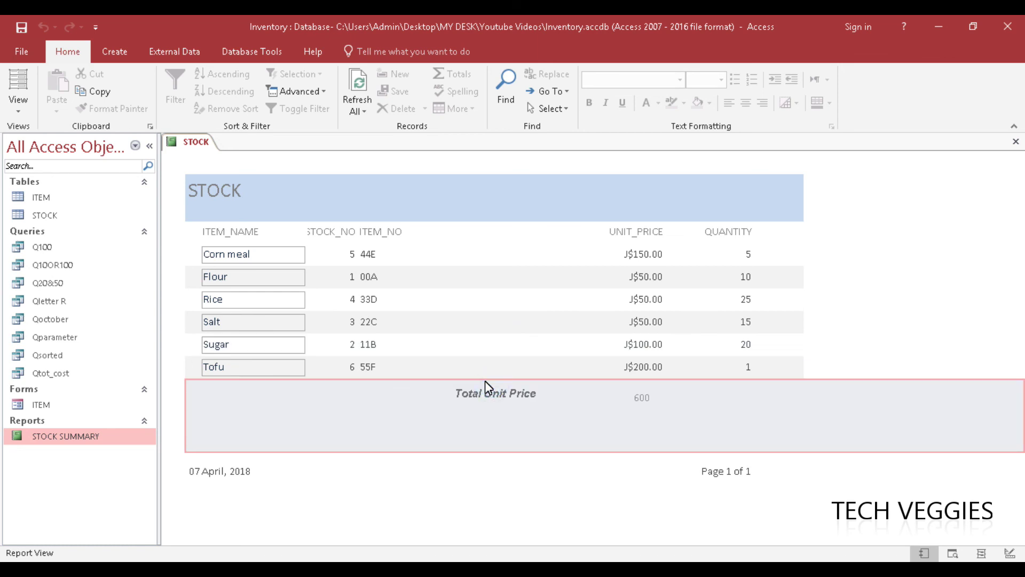